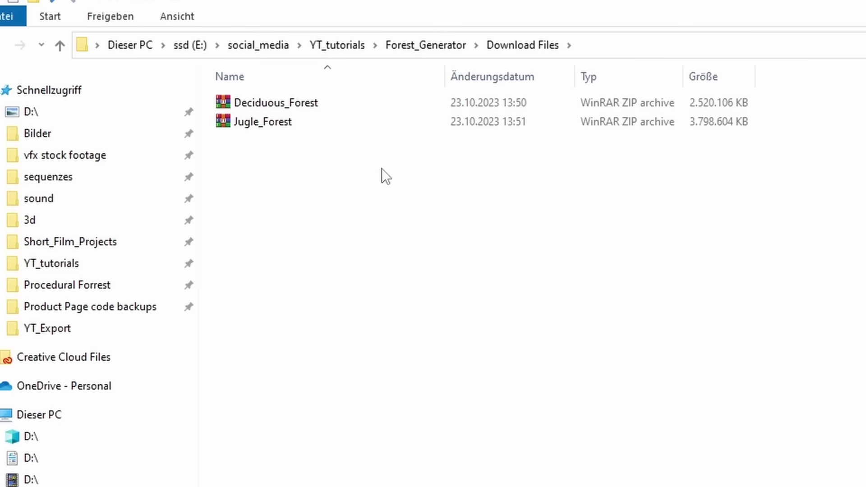
Step: Extract the files from the Deciduous_Forest archive
right_click(293, 124)
click(86, 216)
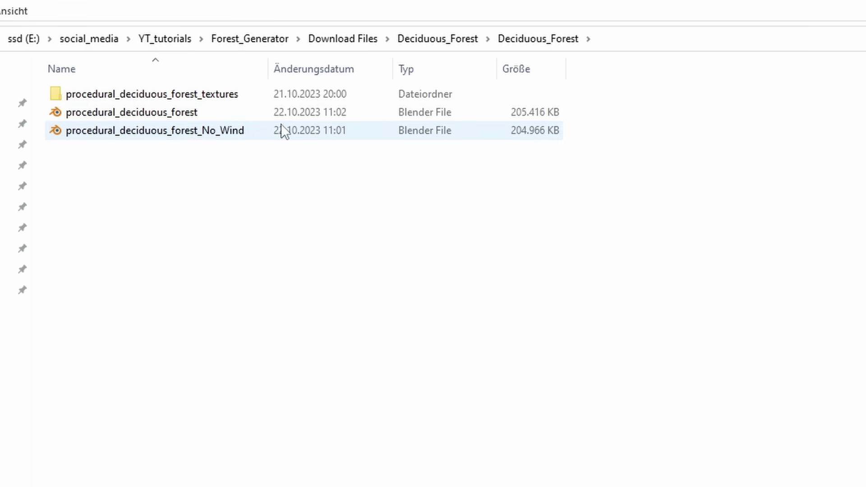
Step: Open the No_Wind forest file in Blender, then browse to the 02_MidRes_Textures_2K texture folder
click(280, 127)
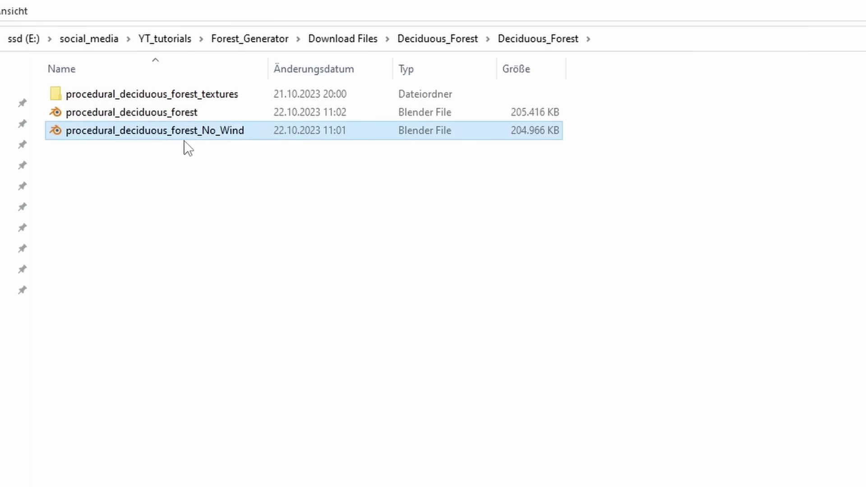
double_click(230, 132)
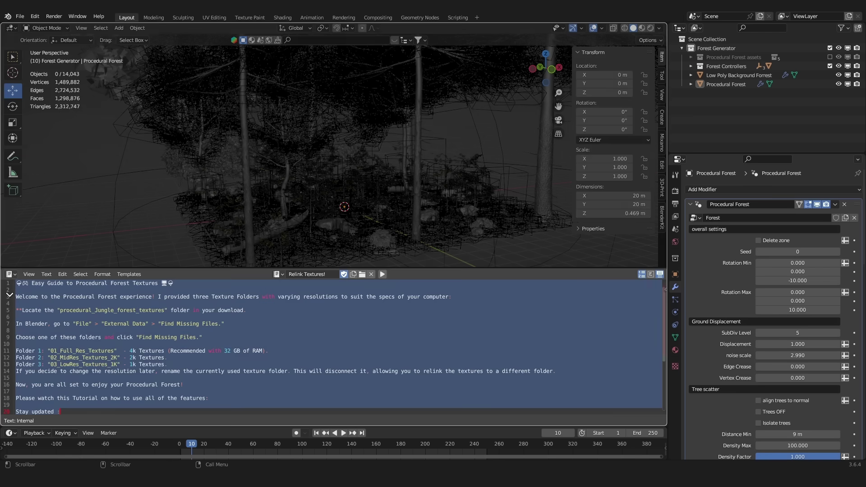
drag(2, 269, 12, 357)
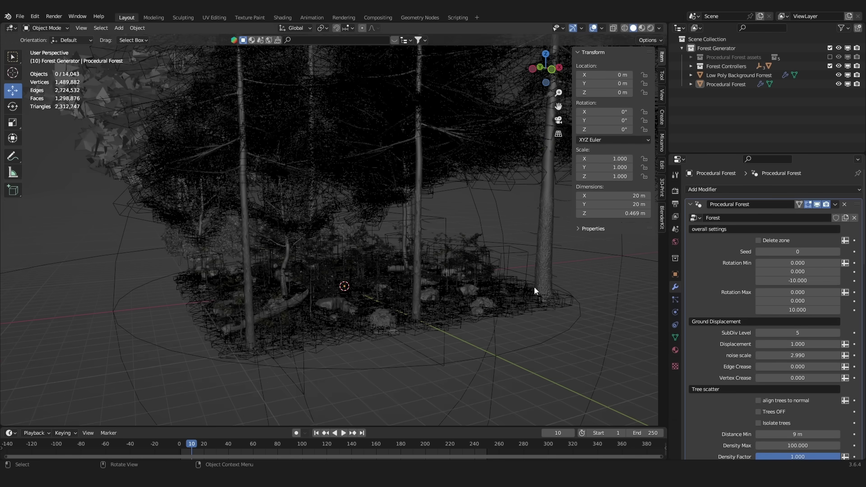
middle_drag(370, 245, 425, 284)
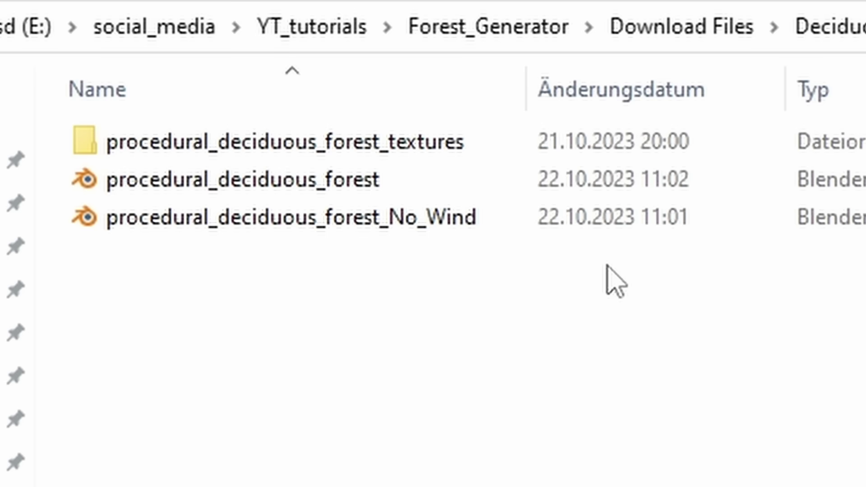
double_click(284, 142)
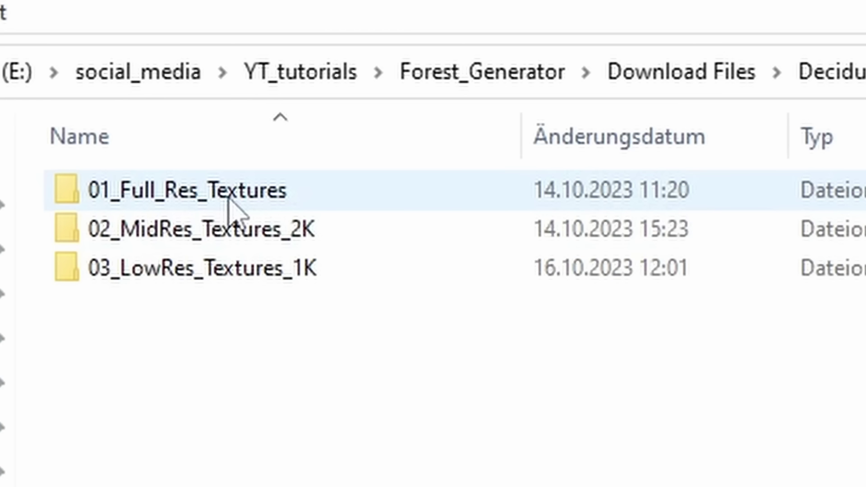
double_click(322, 231)
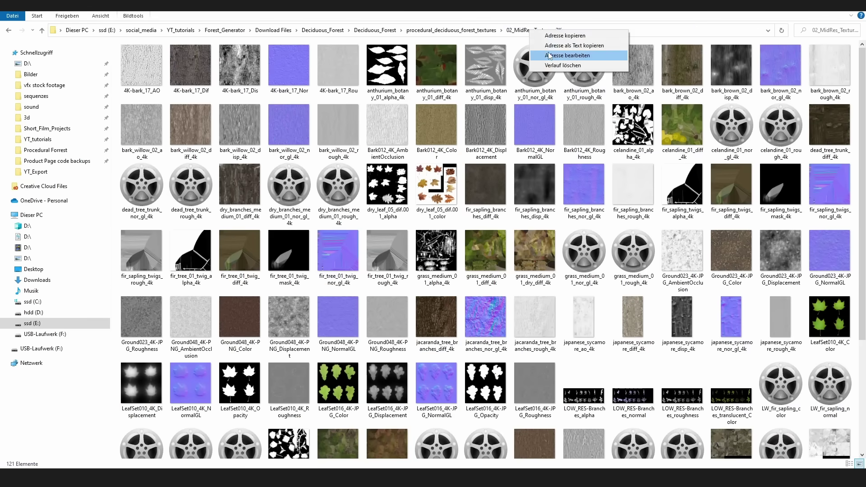
Step: Relink Blender's missing forest textures using the copied 02_MidRes_Textures_2K folder path
click(557, 45)
key(alt+Tab)
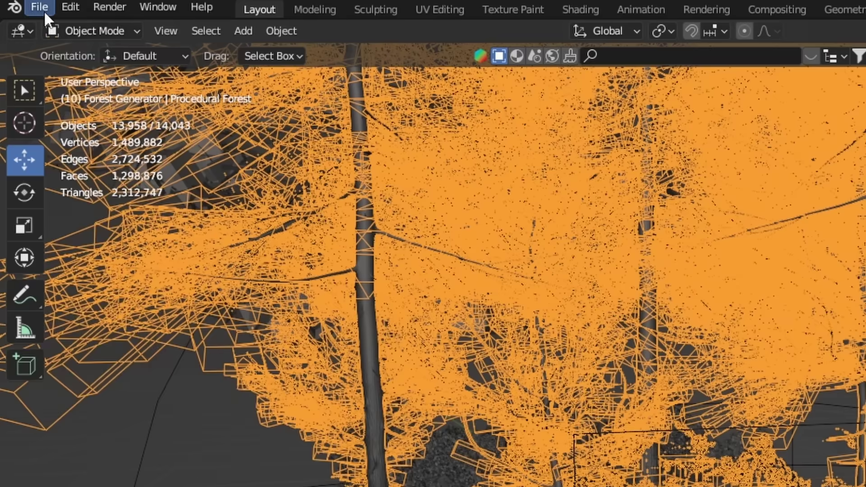
click(20, 16)
mouse_move(42, 162)
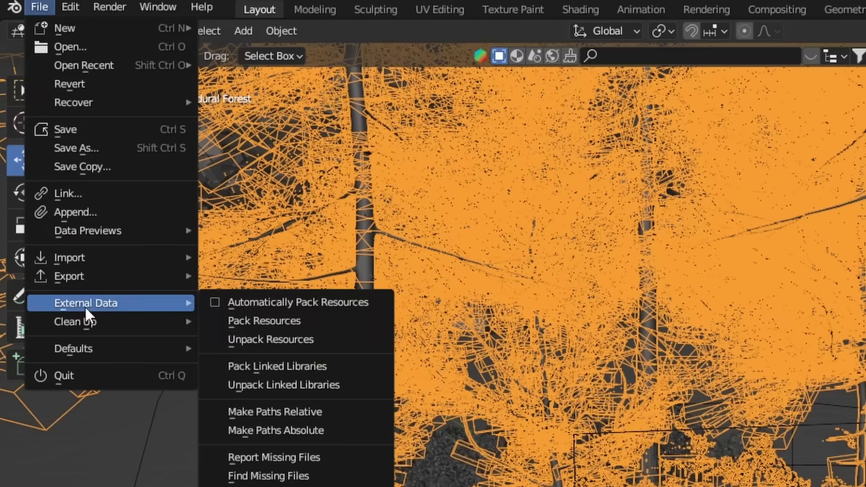
click(271, 481)
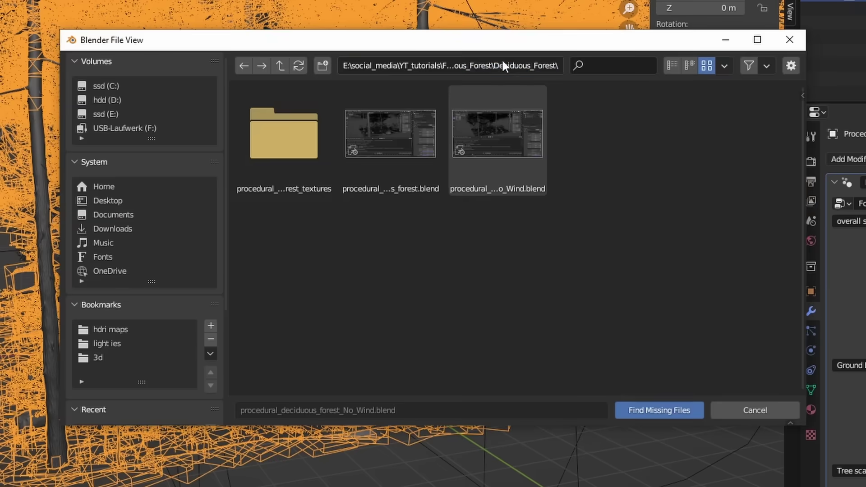
key(Return)
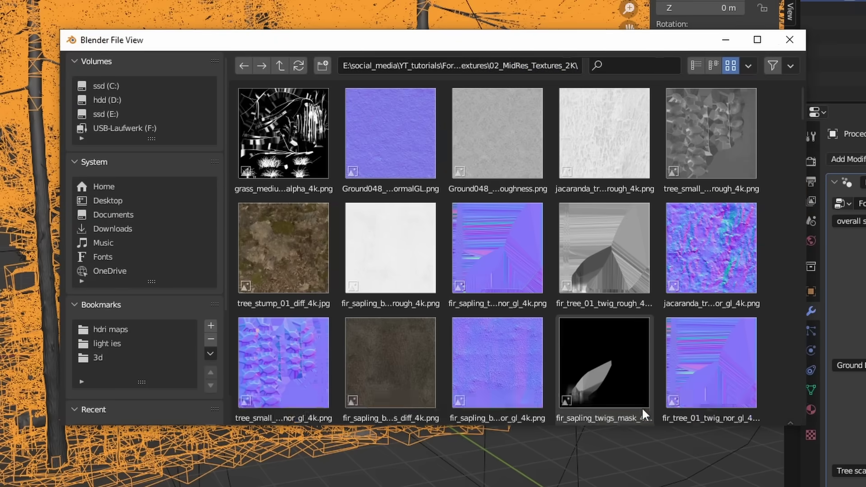
click(643, 409)
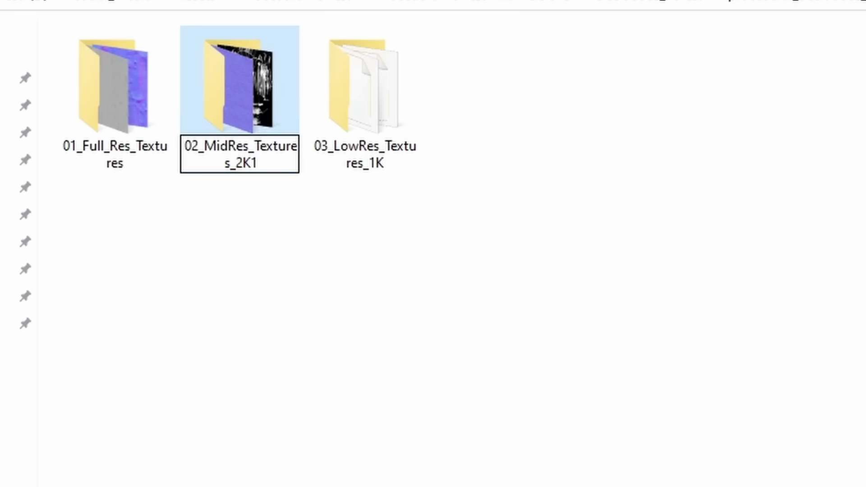
Step: Confirm the 02_MidRes_Textures_2K1 folder name and relink the missing textures from it
key(Return)
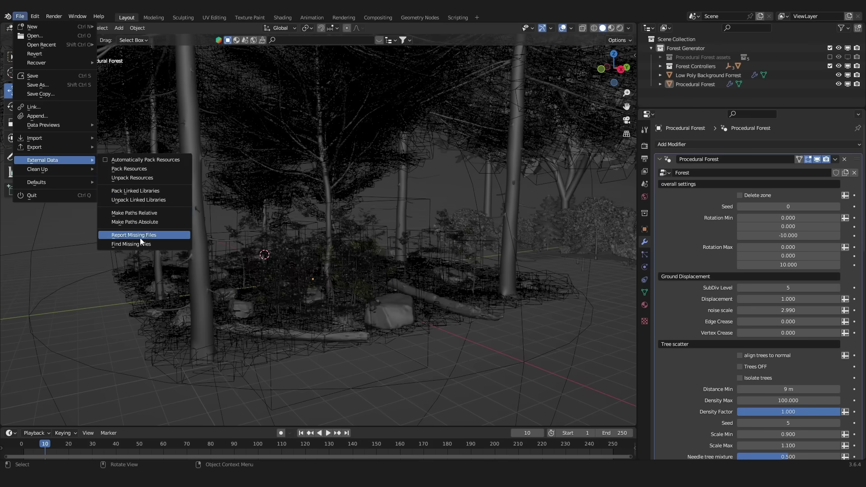
click(141, 237)
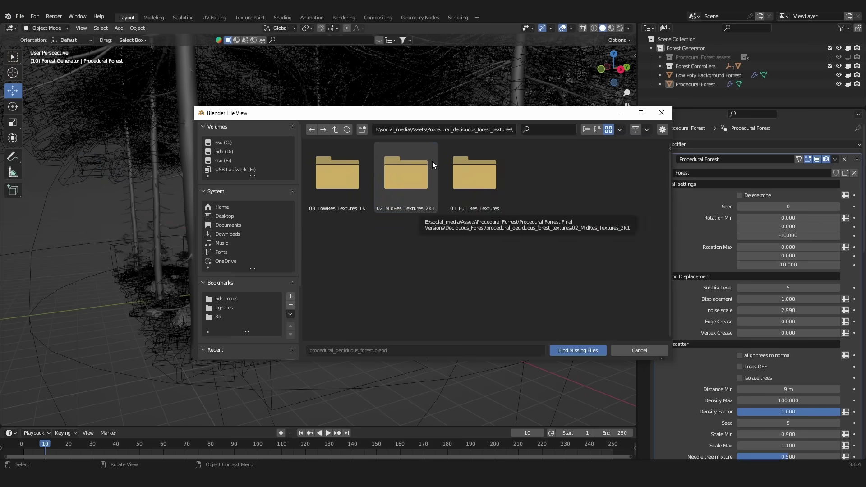
click(410, 167)
double_click(428, 180)
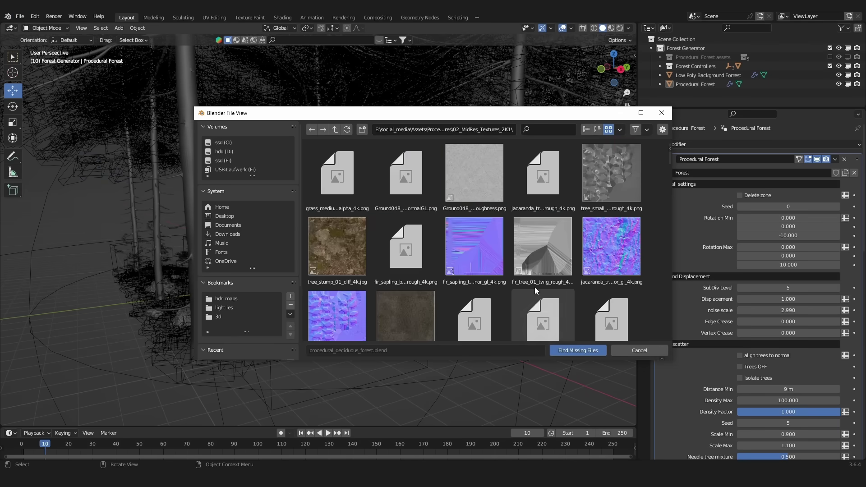
click(567, 350)
Step: Move the view deep into the forest and hide overlays to see the rendered trees
click(20, 17)
mouse_move(41, 44)
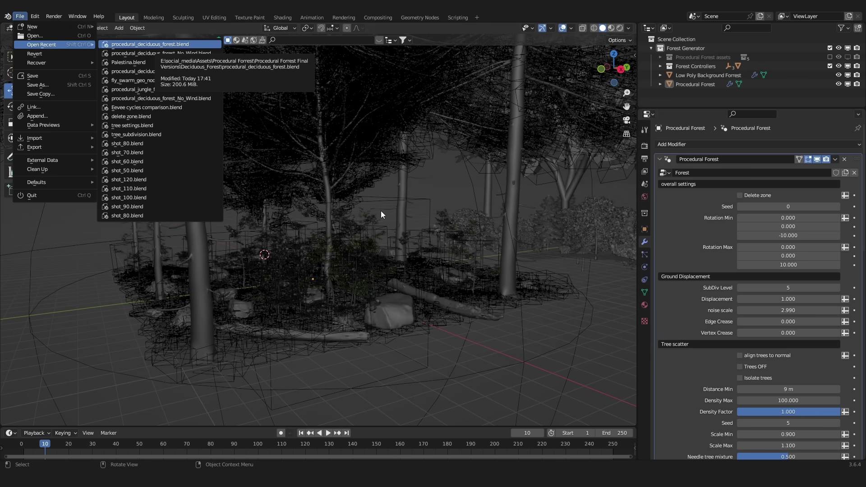
scroll(441, 213, up, 10)
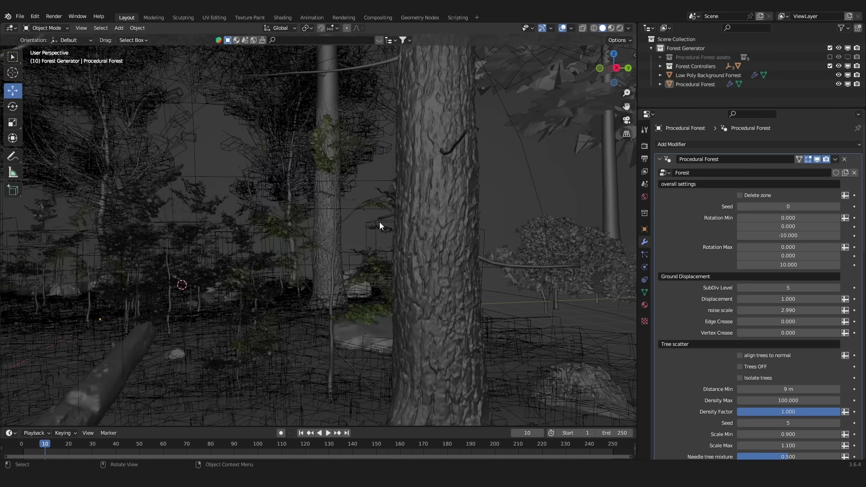
scroll(380, 222, up, 8)
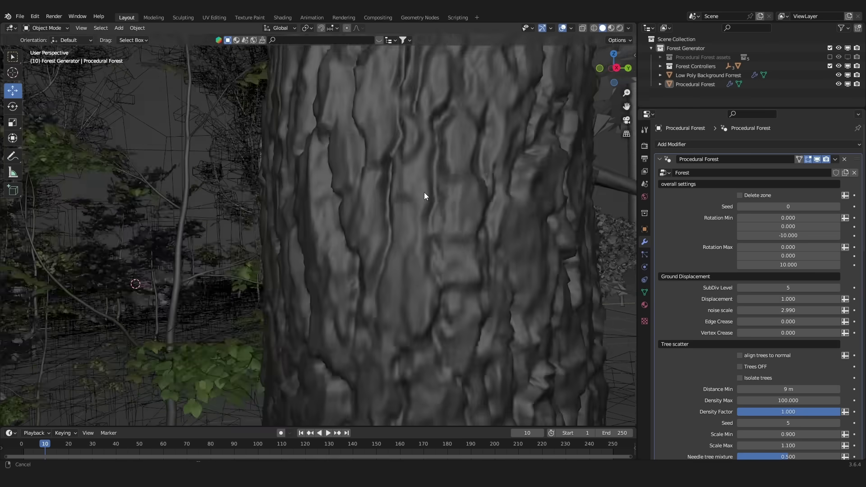
middle_drag(424, 192, 219, 242)
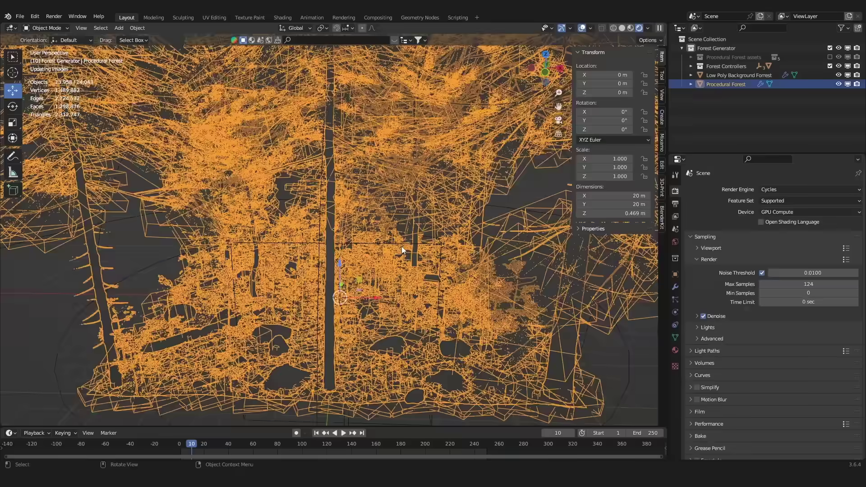
key(shift+alt+z)
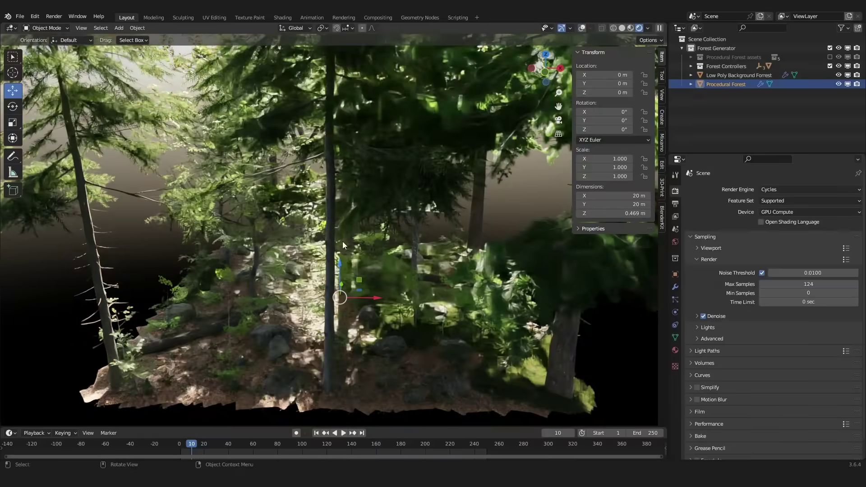
shift+middle_drag(342, 242, 389, 224)
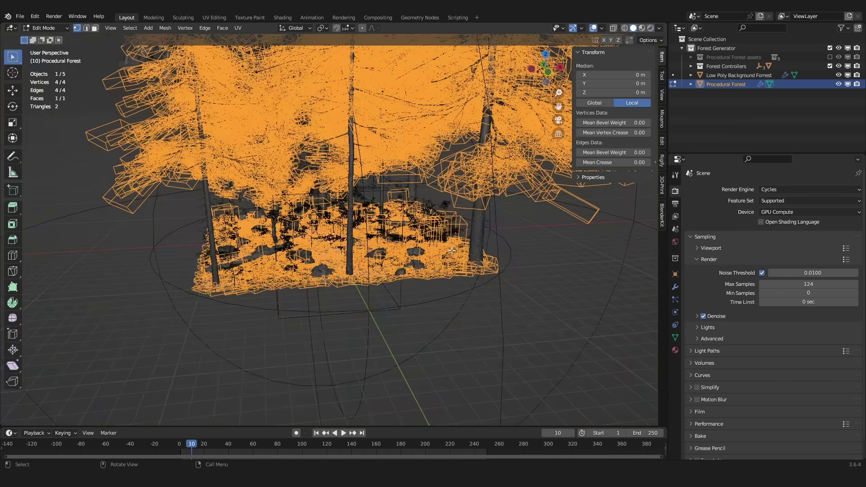
Step: Scale the forest geometry and resize the High Res and Mid Res zones
key(s)
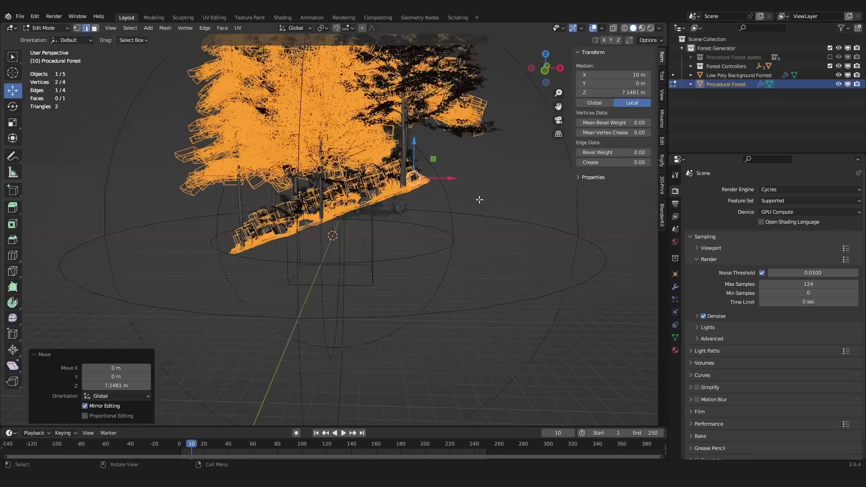
drag(478, 197, 566, 366)
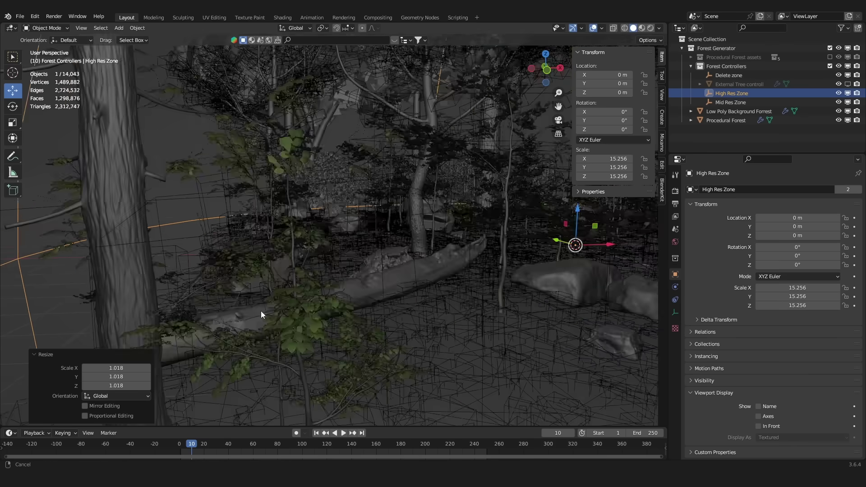
shift+middle_drag(261, 311, 281, 292)
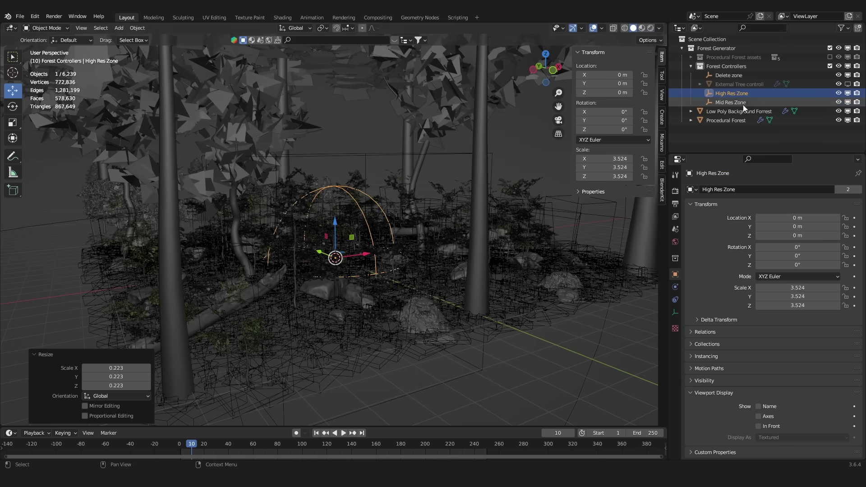
click(744, 104)
key(s)
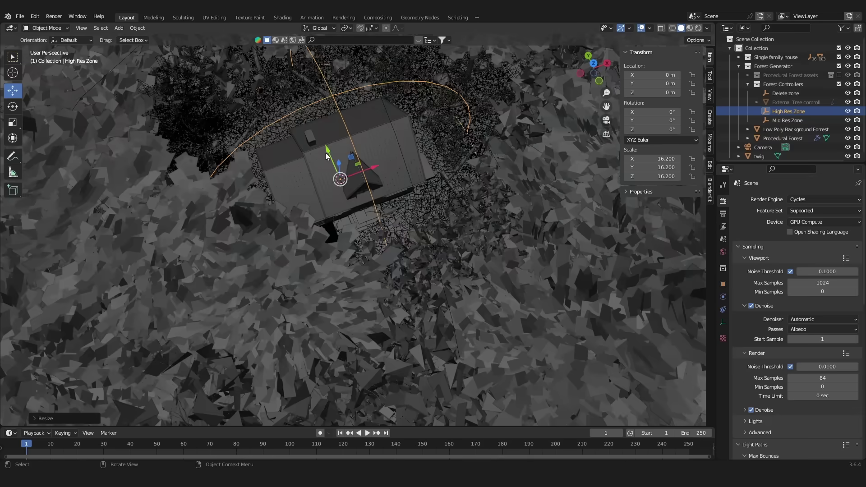
Step: Move the High Res Zone in front of the camera near the house and shrink it
key(g)
key(y)
click(434, 296)
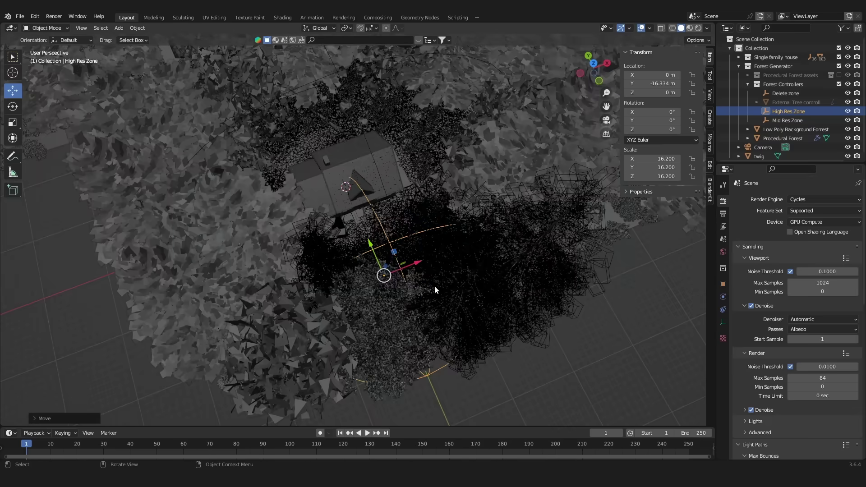
key(KP_0)
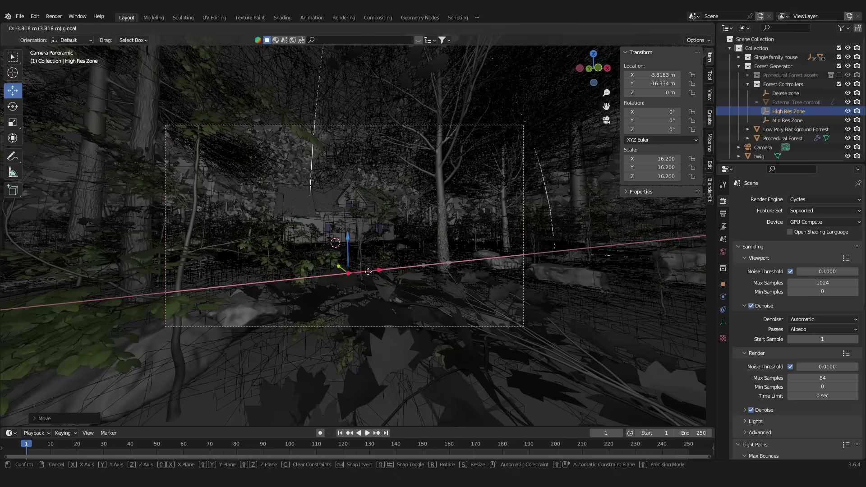
click(321, 272)
scroll(388, 267, up, 3)
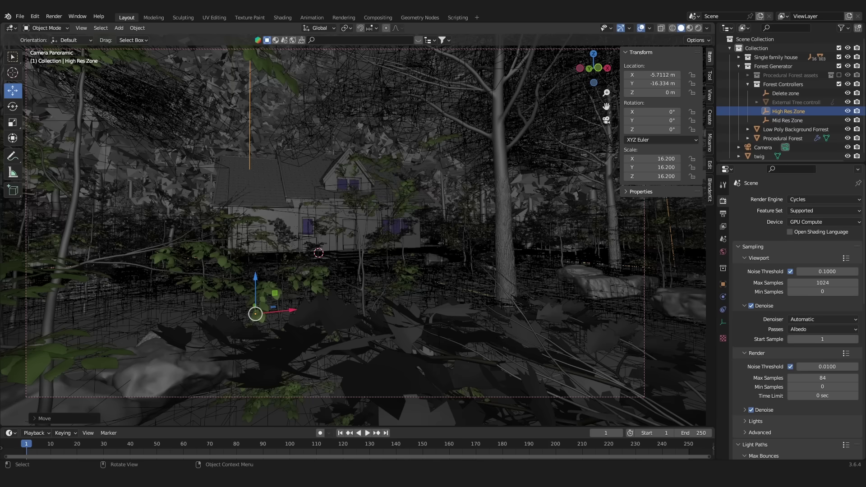
key(s)
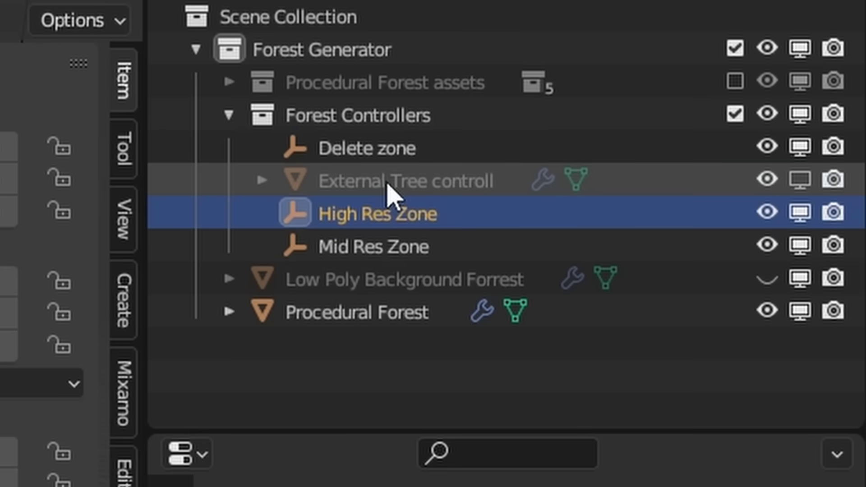
Step: Set the External Tree controll's Tree SubDiv to 1
click(791, 103)
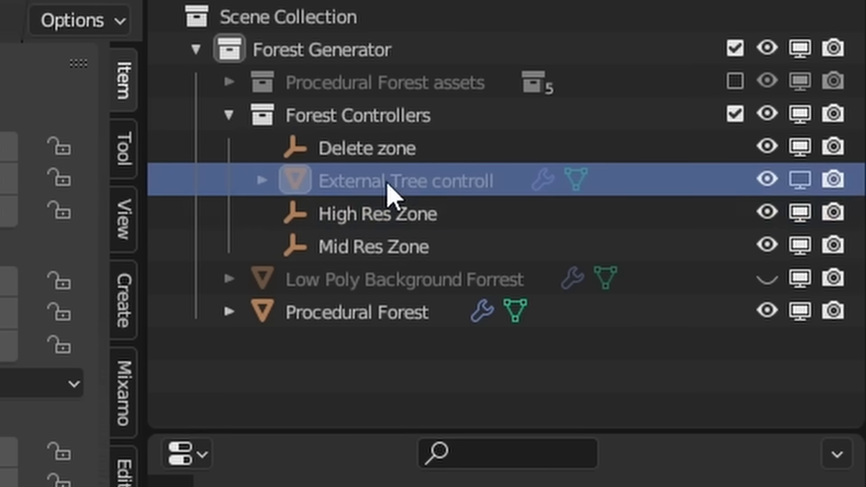
click(574, 284)
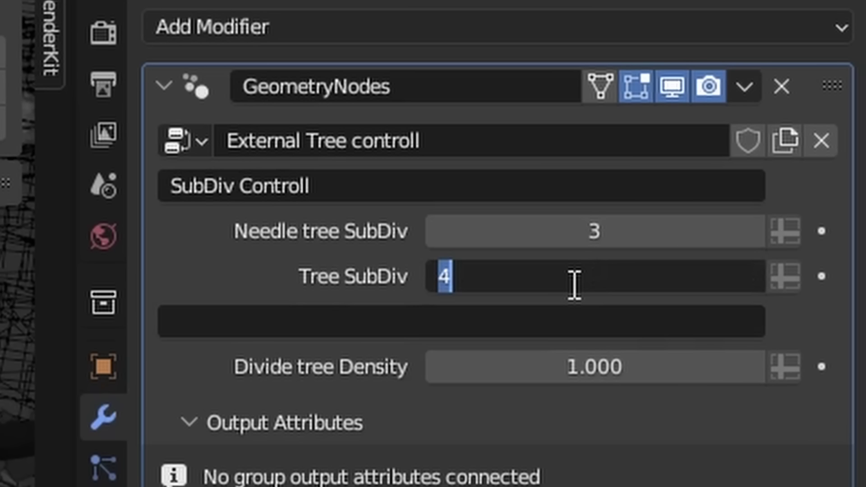
text(1)
key(Return)
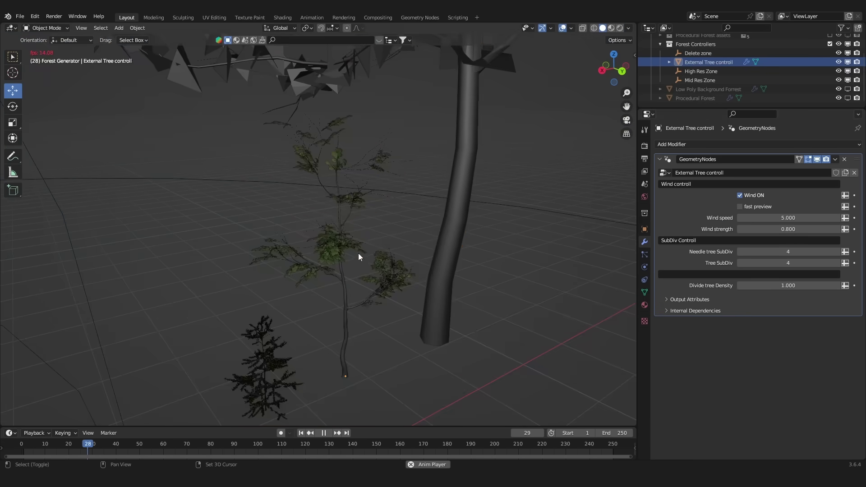
Step: Set the tree wind strength to 5 and wind speed to 9
shift+click(365, 273)
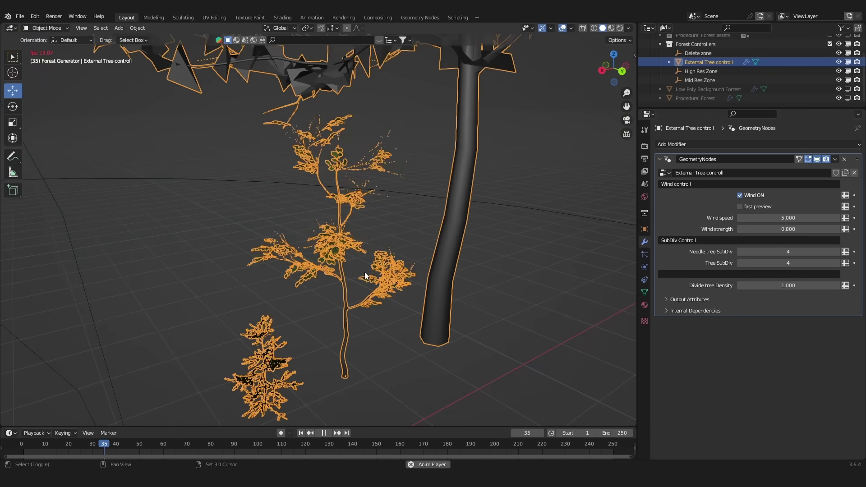
click(788, 229)
text(5)
key(Return)
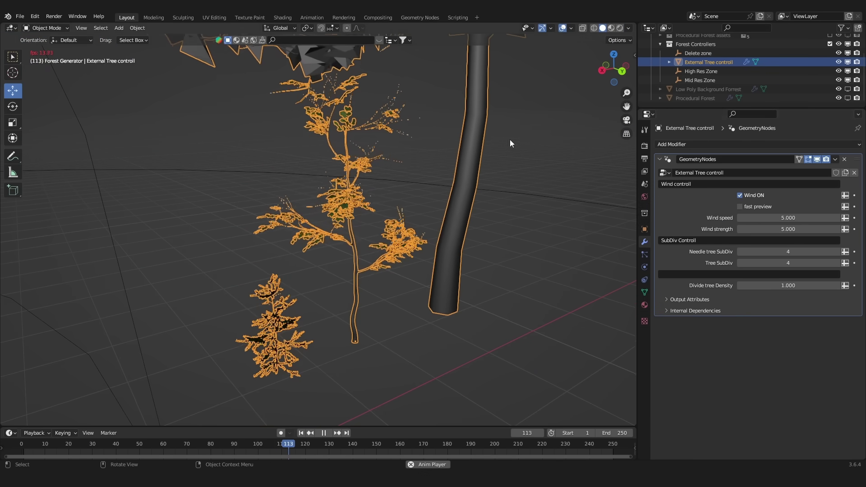
click(787, 216)
text(9)
key(Return)
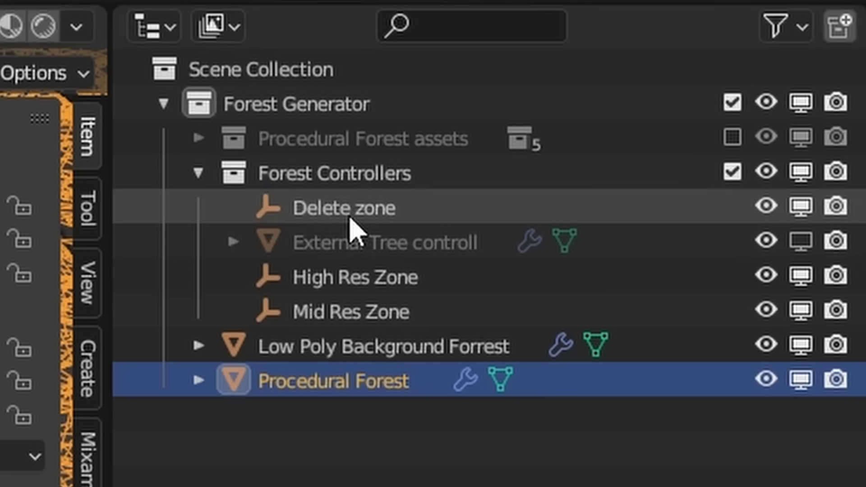
click(351, 216)
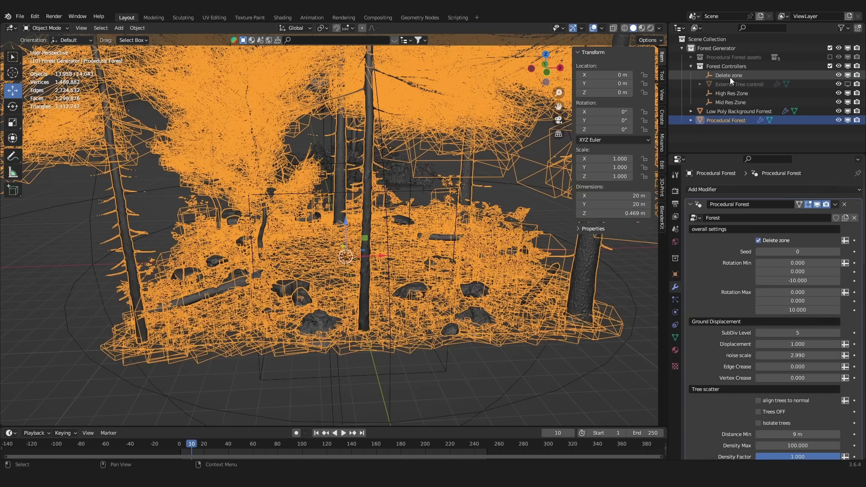
Step: Turn off the Delete zone and drag Rotation Min Z back to -10
click(466, 227)
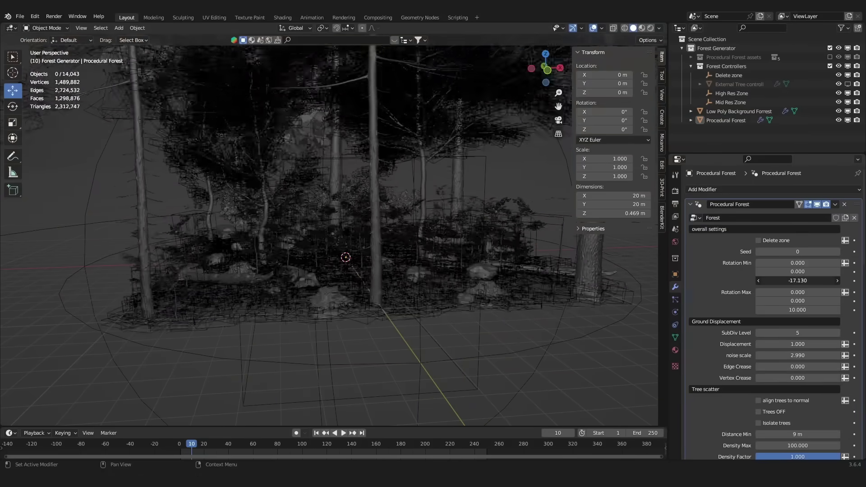
drag(798, 280, 795, 281)
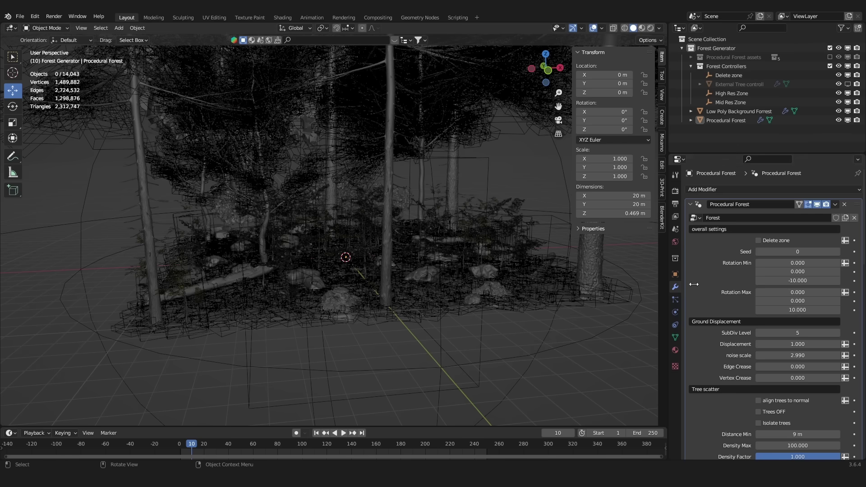
Step: Raise the Procedural Forest's Ground Displacement to 4.180 for bumpier terrain
scroll(716, 286, down, 1)
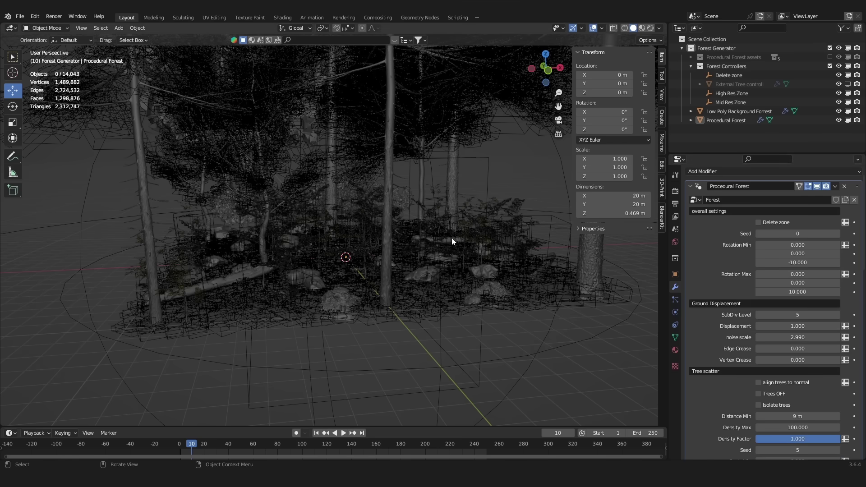
scroll(417, 226, up, 1)
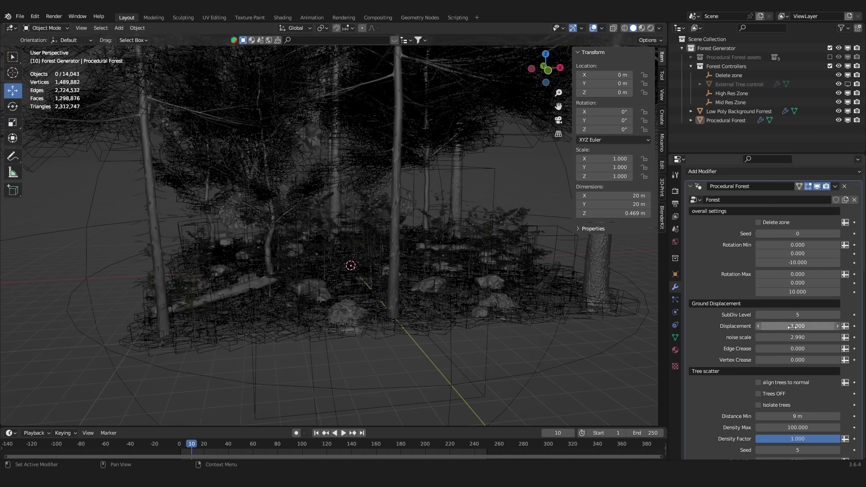
mouse_move(798, 326)
mouse_down()
mouse_move(823, 326)
mouse_move(805, 326)
mouse_up()
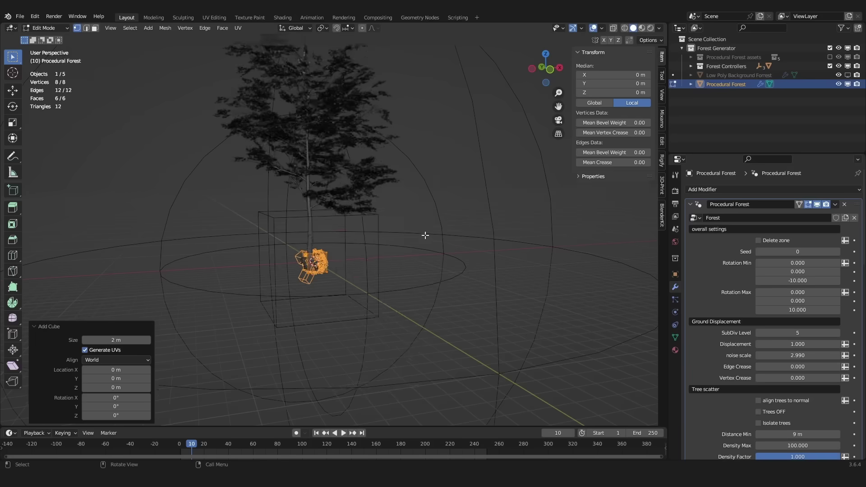
Step: Enlarge the cube base and return to Object Mode
key(s)
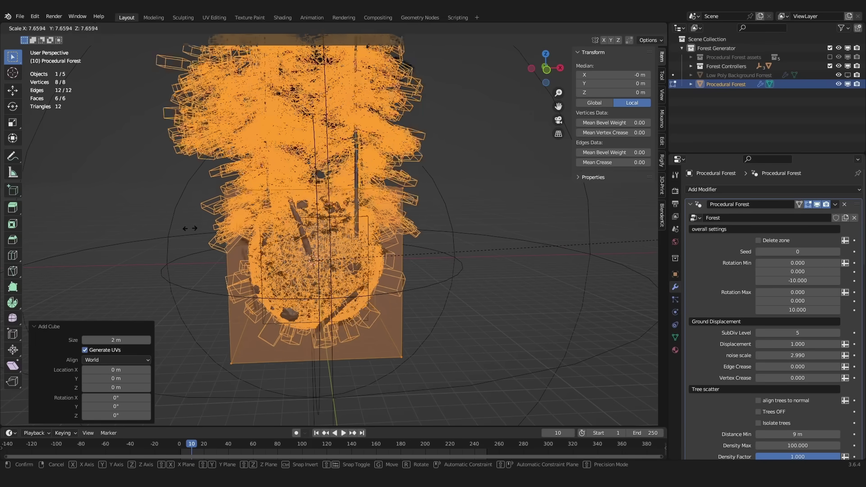
mouse_move(300, 228)
click(343, 233)
key(Tab)
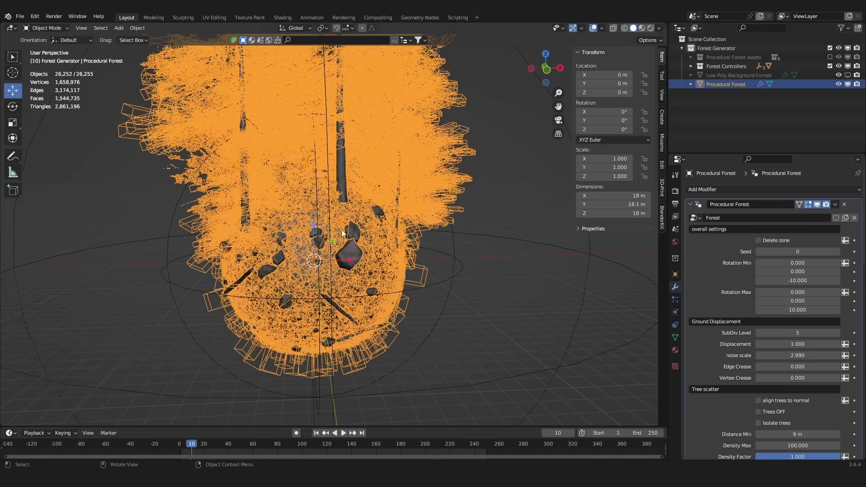
Step: Raise the Procedural Forest's Edge Crease to round off the ground block
shift+middle_drag(481, 236, 489, 210)
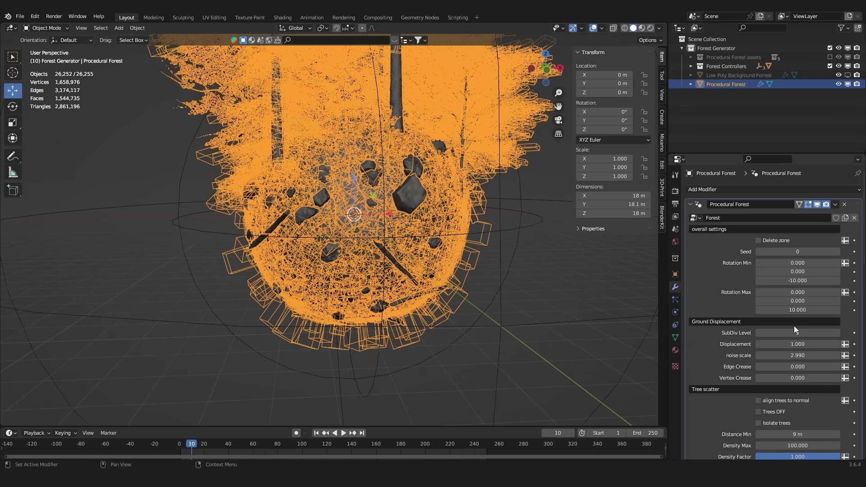
scroll(795, 330, down, 5)
scroll(795, 330, up, 3)
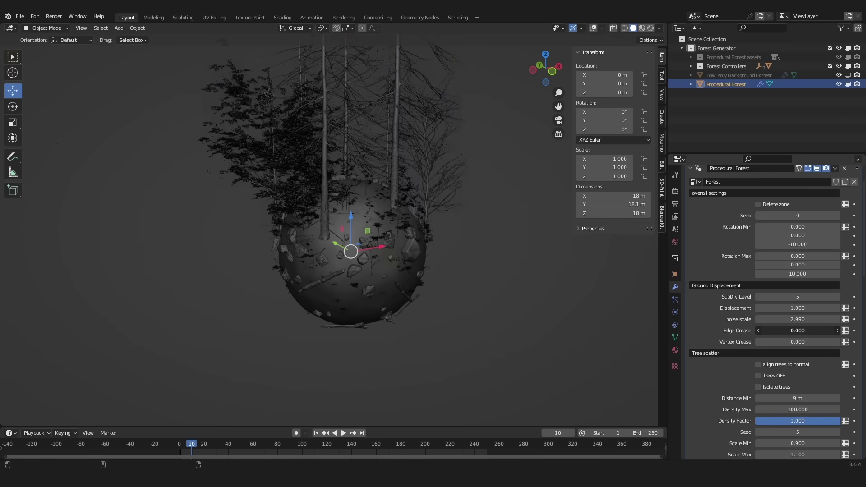
drag(798, 331, 830, 331)
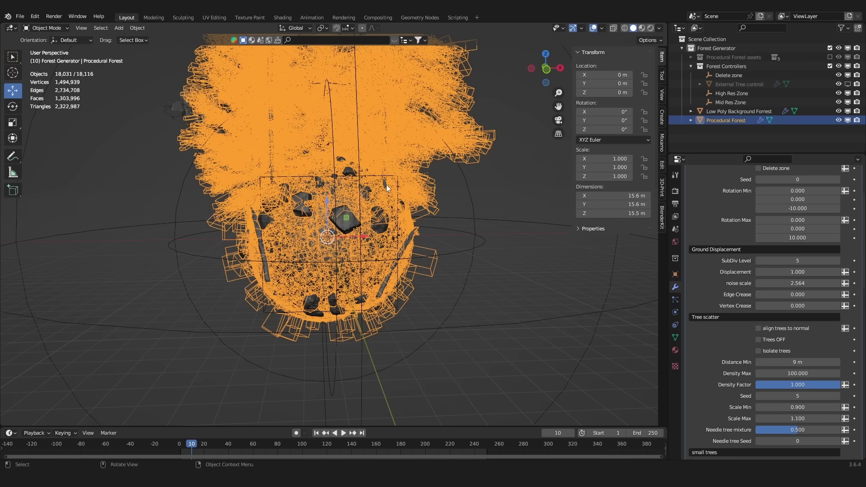
Step: Align the trees to the ground's surface normals and deselect everything
shift+middle_drag(540, 247, 543, 252)
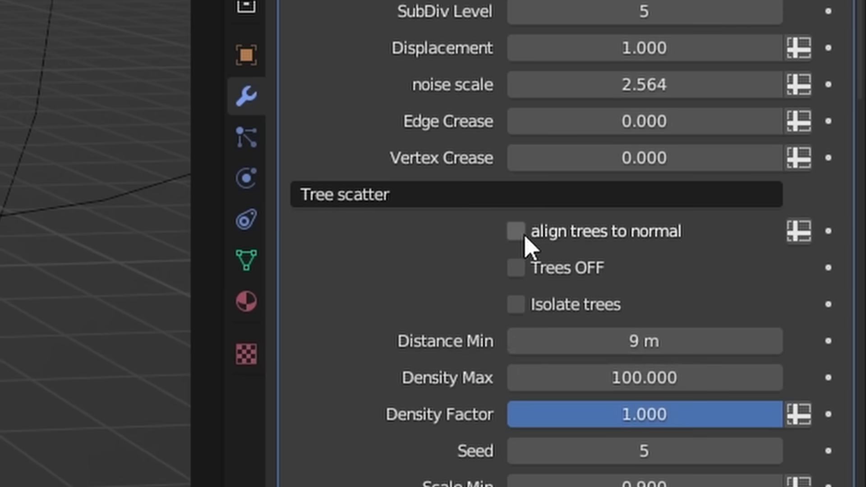
click(524, 237)
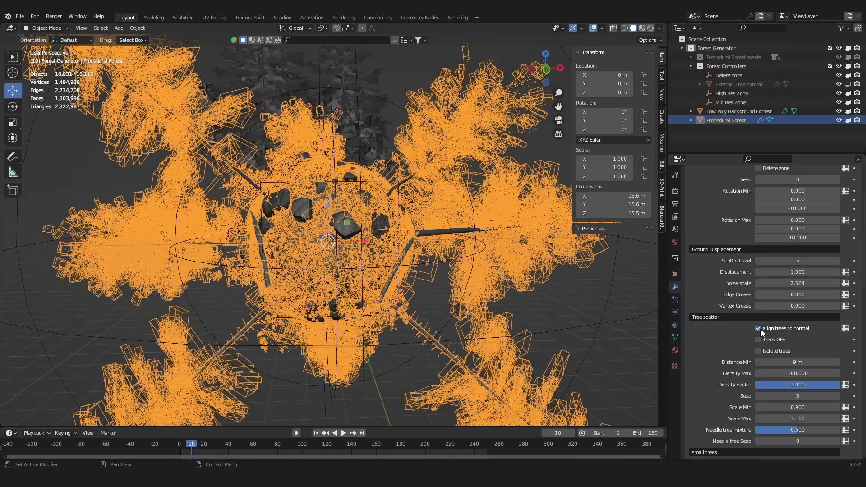
key(alt+a)
Step: Toggle the trees off and back on, then uncheck Isolate trees to show the whole forest
middle_drag(420, 240, 457, 252)
middle_drag(321, 199, 356, 187)
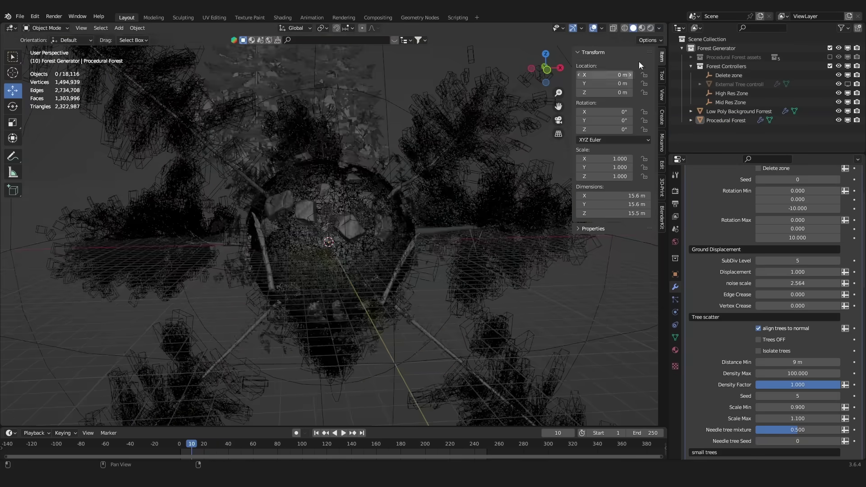
click(759, 340)
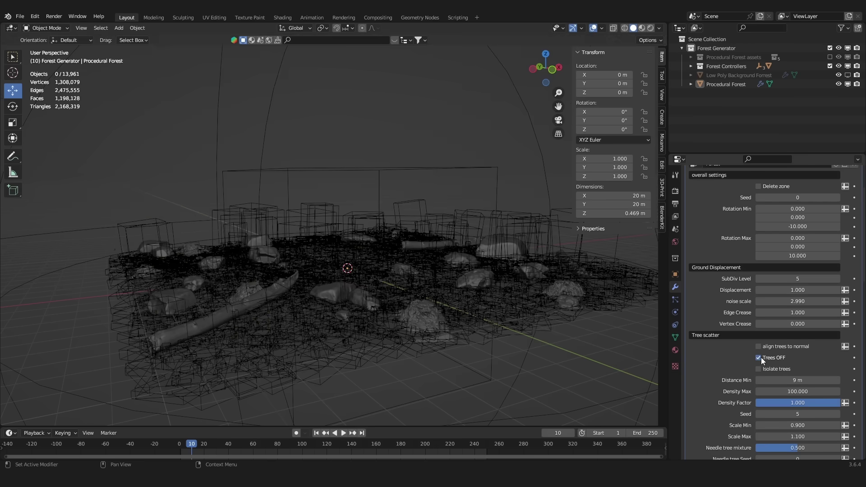
click(479, 242)
click(479, 283)
click(761, 368)
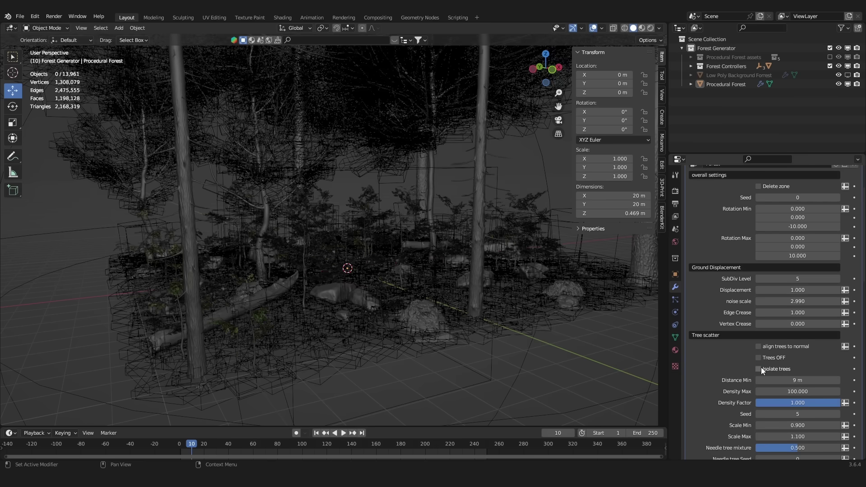
drag(705, 275, 521, 276)
key(Escape)
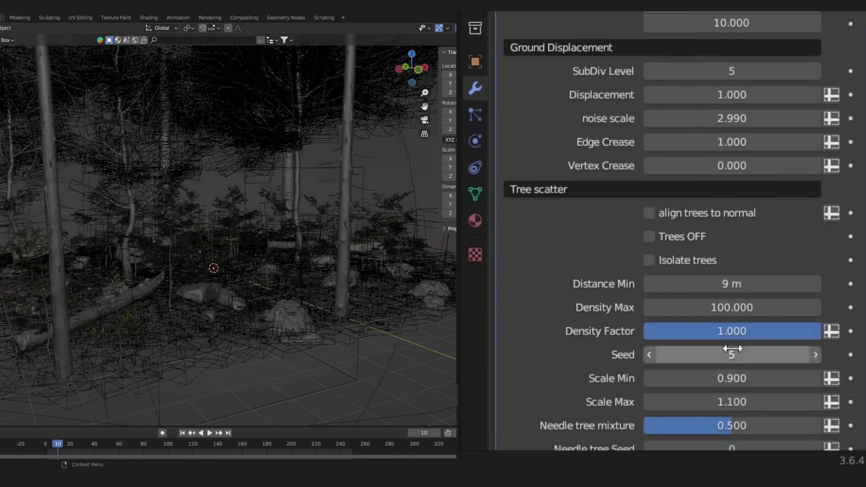
drag(731, 332, 704, 331)
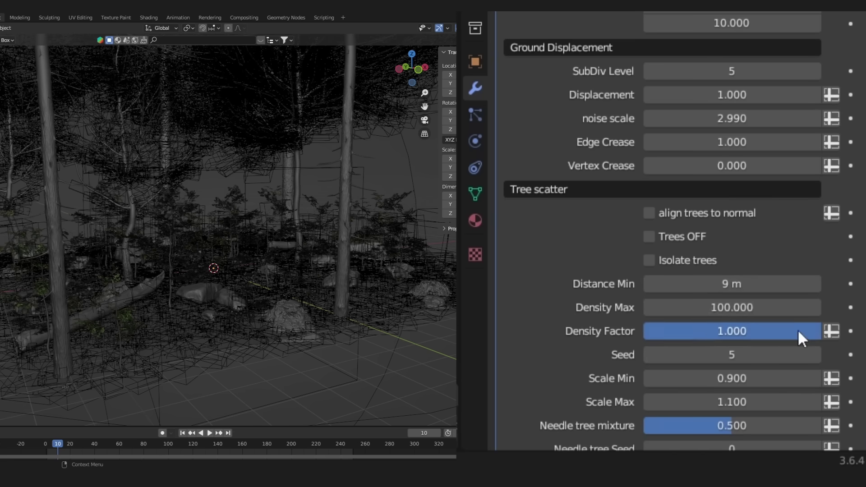
drag(760, 355, 817, 355)
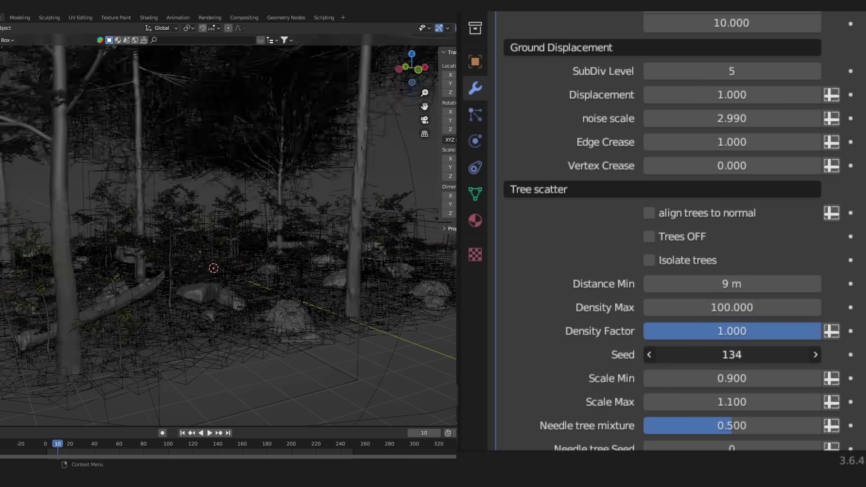
key(Escape)
scroll(760, 349, down, 5)
drag(759, 265, 722, 265)
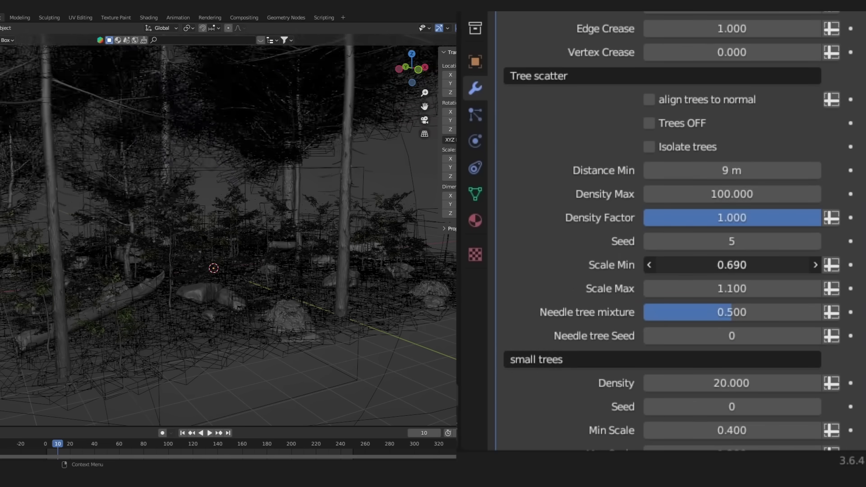
drag(755, 289, 648, 319)
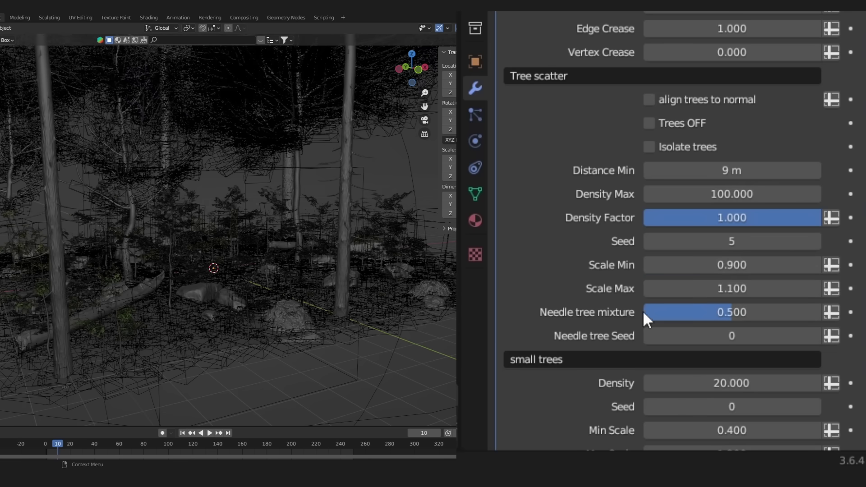
mouse_move(699, 339)
mouse_down()
mouse_move(767, 339)
mouse_move(699, 339)
mouse_up()
scroll(677, 235, down, 15)
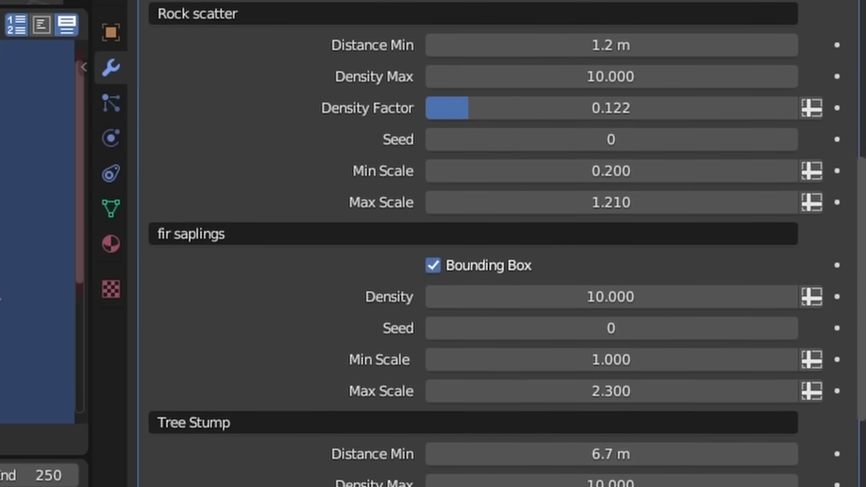
scroll(497, 244, down, 15)
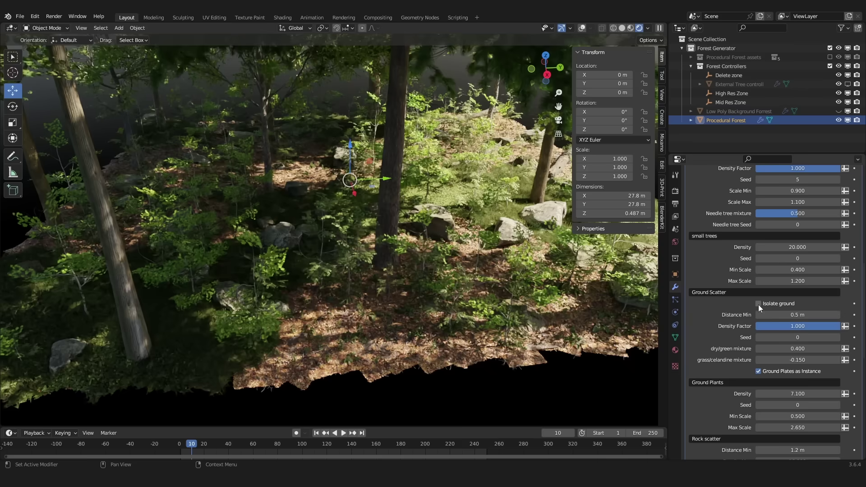
Step: Check Isolate ground, set dry/green mixture to -2.490, and uncheck Ground Plates as Instance
click(759, 303)
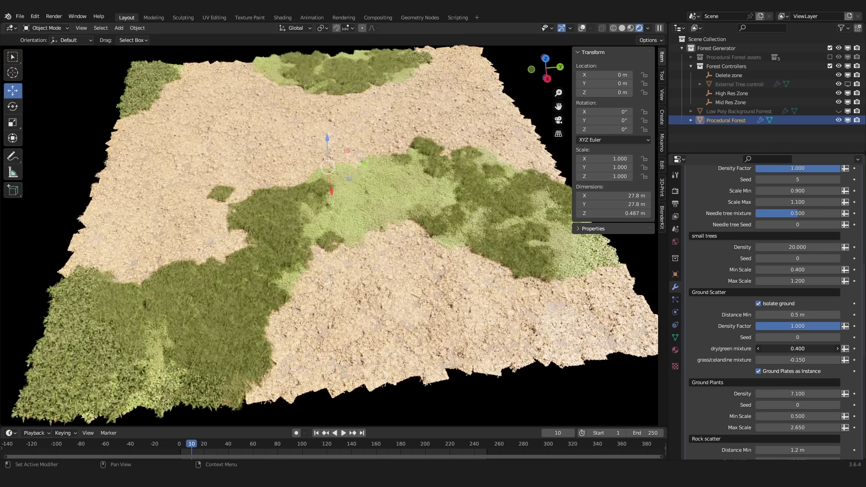
mouse_move(798, 349)
mouse_down()
mouse_move(808, 349)
mouse_move(785, 349)
mouse_up()
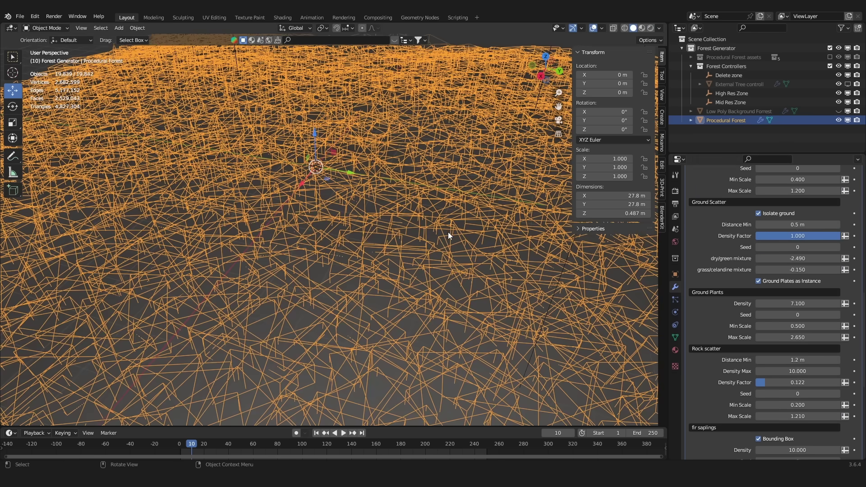
click(758, 281)
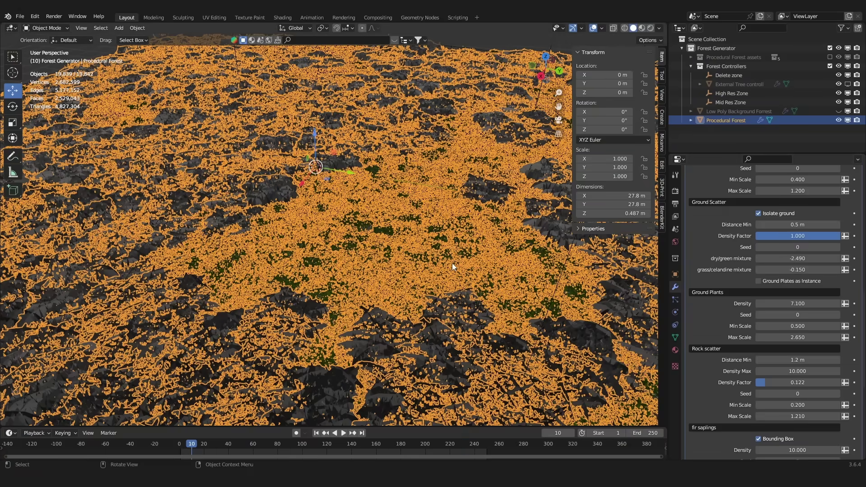
key(alt+a)
middle_drag(375, 248, 414, 276)
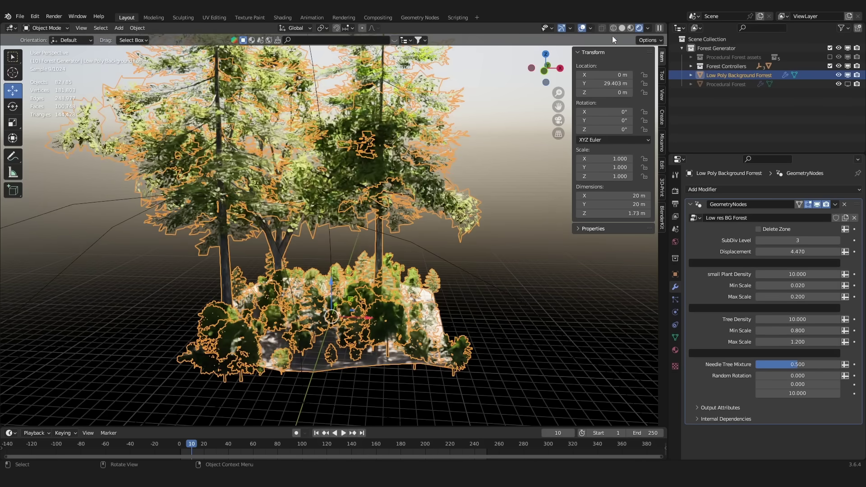
Step: In Solid shading, scale the Low Poly Background Forest plane up in Edit Mode
click(622, 28)
key(Tab)
key(s)
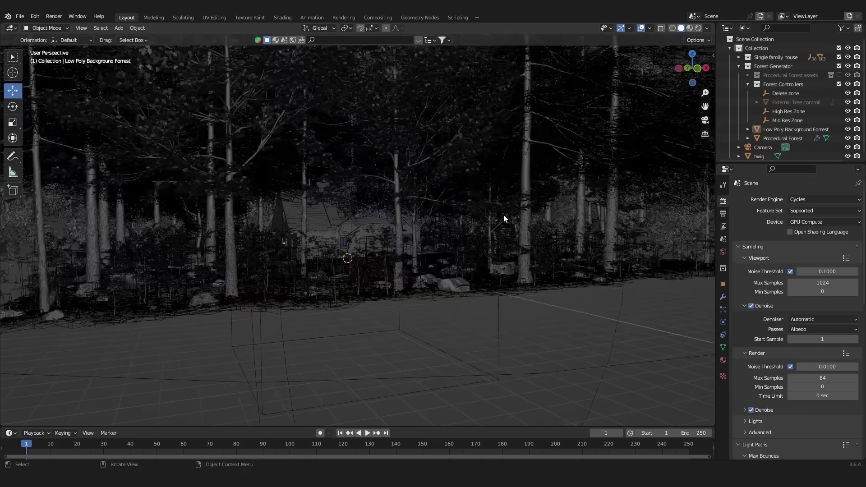
Step: Check from above how the background trees ring the Procedural Forest
middle_drag(504, 218, 503, 256)
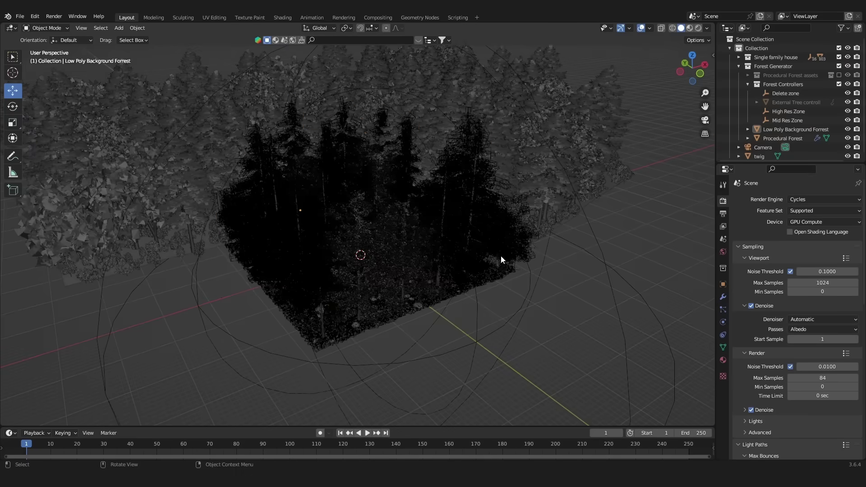
click(501, 256)
click(578, 158)
middle_drag(578, 159, 542, 239)
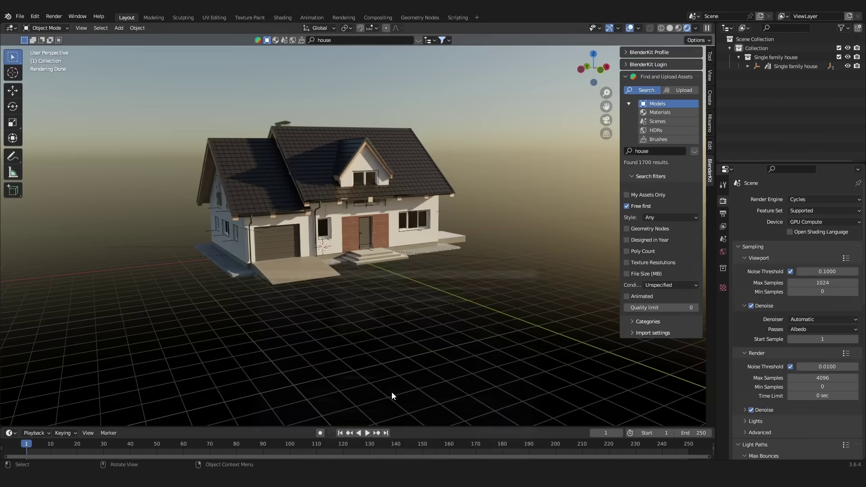
Step: Copy Procedural Forest from the forest file and paste it into the house scene, then enter Edit Mode in Solid shading
click(375, 433)
right_click(421, 233)
key(Escape)
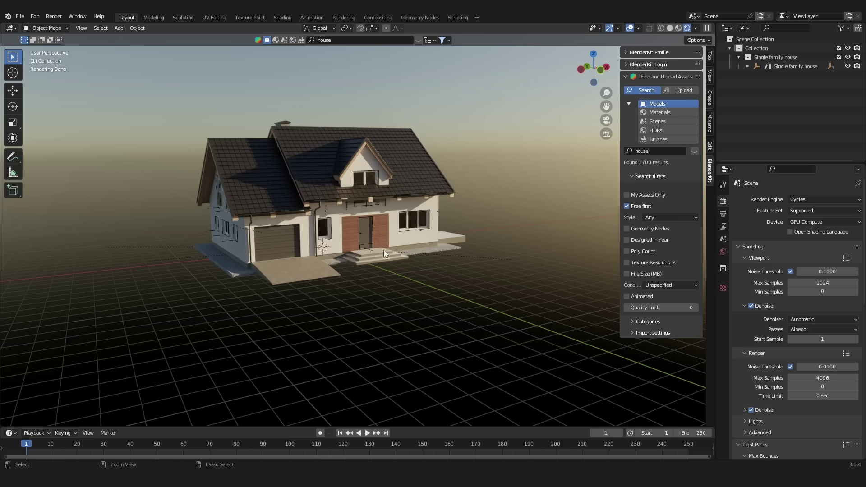
key(ctrl+v)
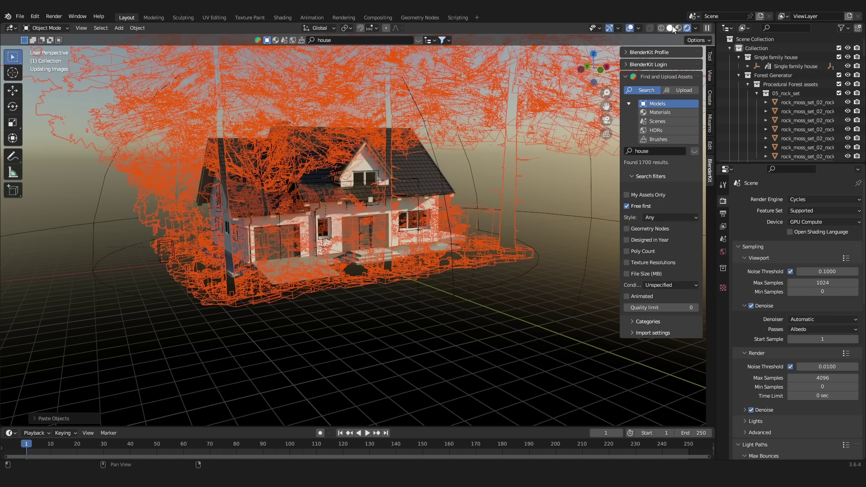
click(671, 28)
key(Tab)
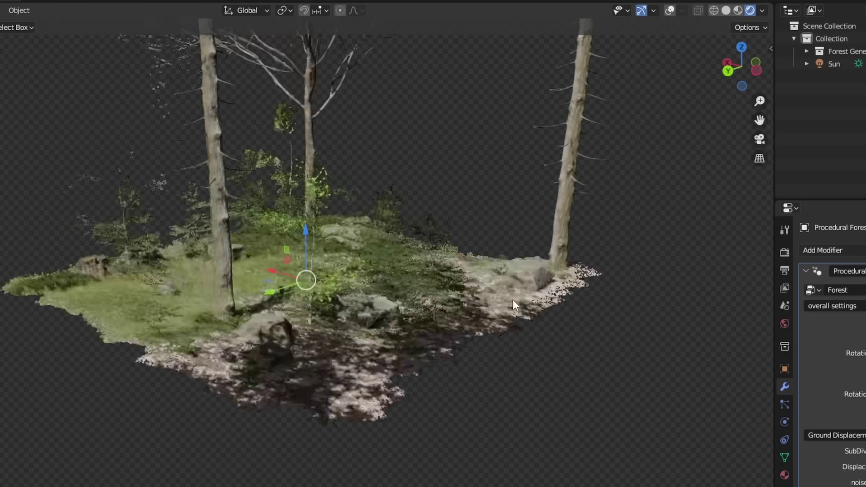
middle_drag(513, 300, 627, 299)
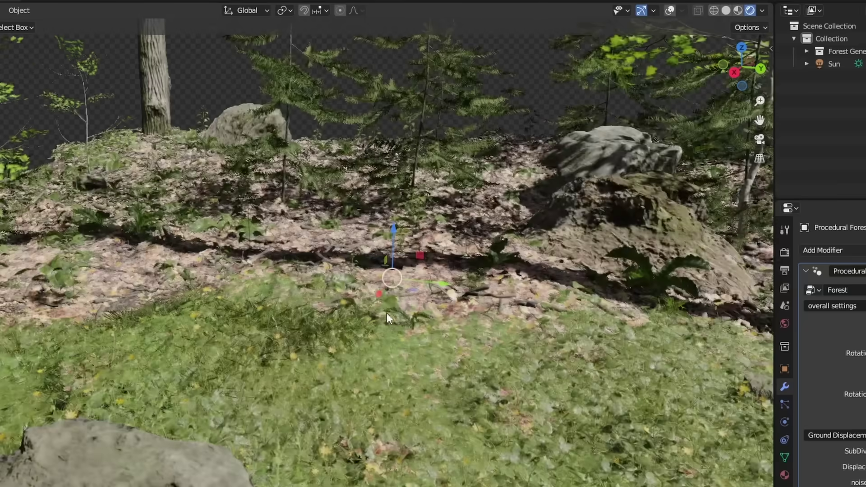
scroll(386, 313, down, 8)
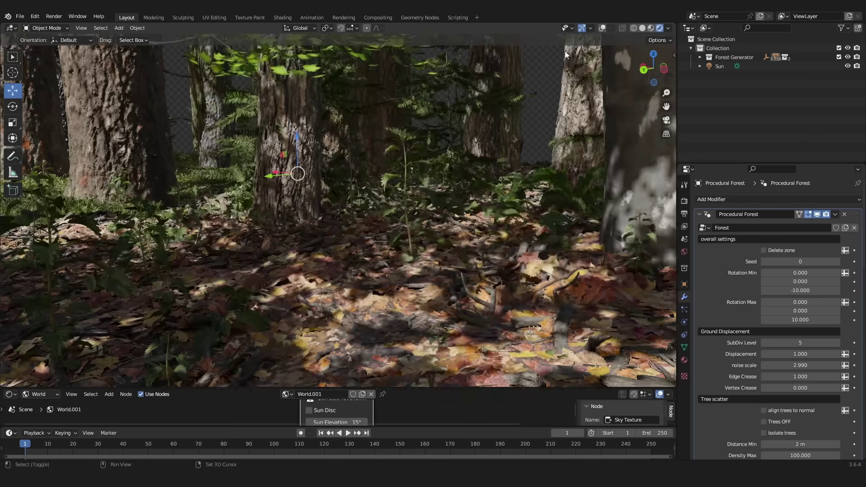
Step: Turn the viewport overlays back on, then zoom out and orbit around the whole forest
click(602, 28)
scroll(469, 137, down, 10)
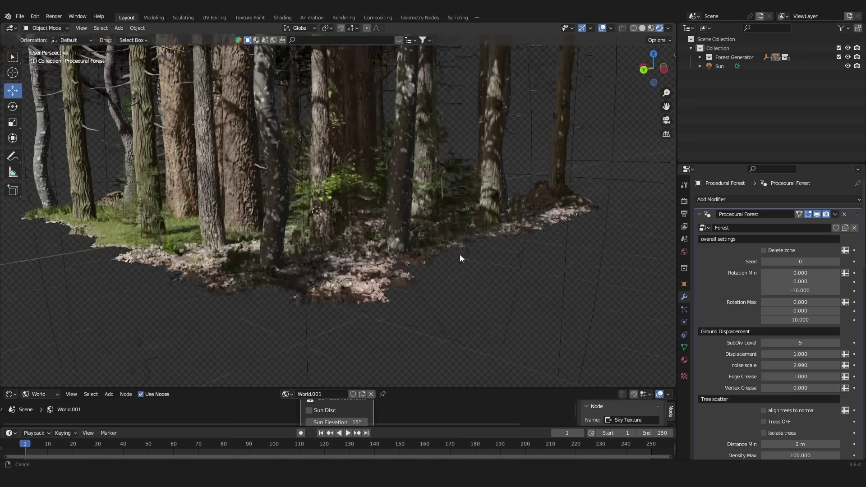
scroll(457, 197, down, 5)
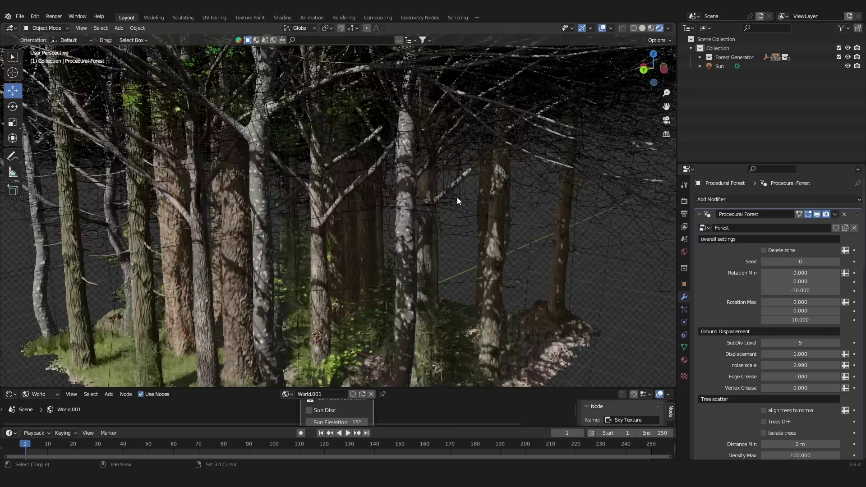
middle_drag(459, 195, 383, 258)
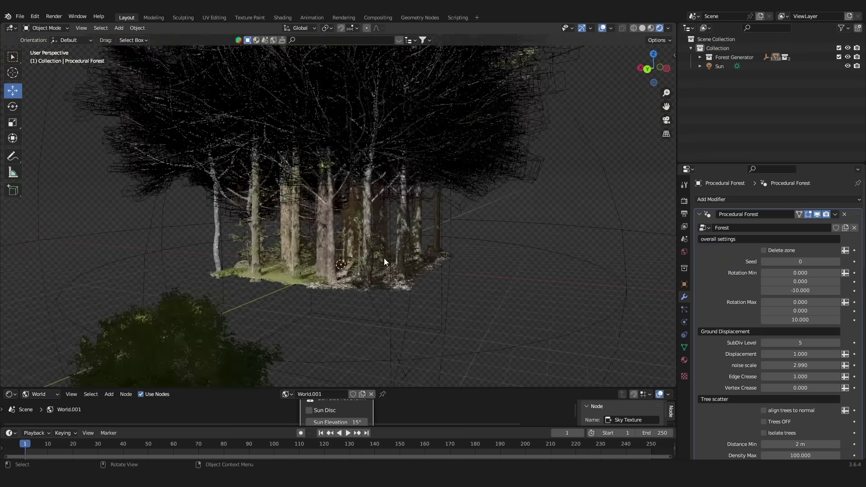